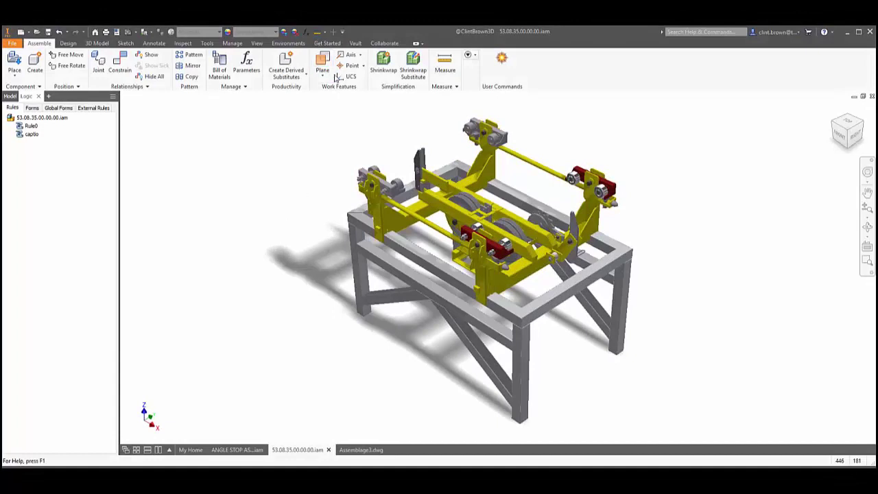
- Show the Shared Views panel from the Collaborate tab and widen it beside the assembly
click(385, 44)
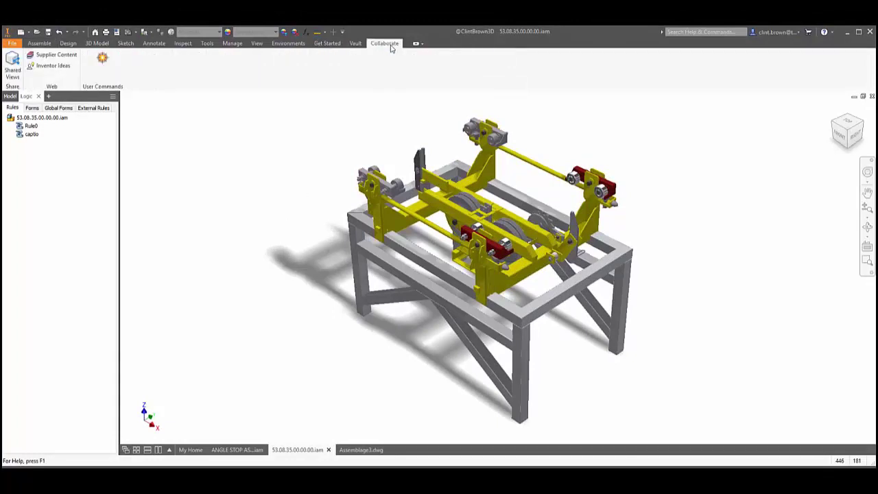
click(13, 68)
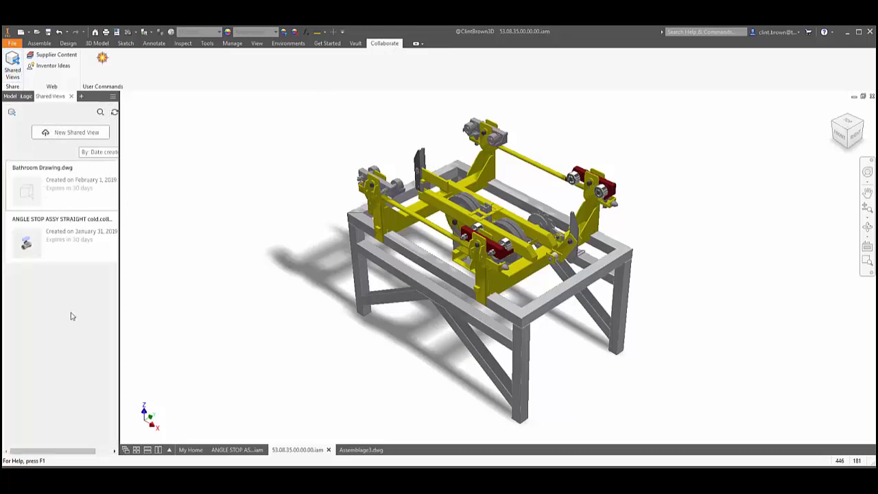
drag(119, 223, 151, 223)
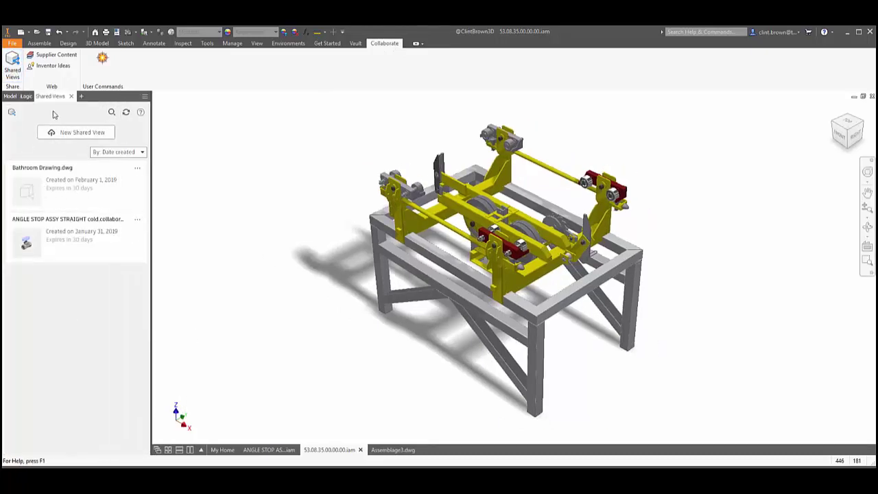
mouse_move(51, 101)
mouse_down()
mouse_move(770, 213)
mouse_move(284, 190)
mouse_move(20, 110)
mouse_move(59, 102)
mouse_up()
- Share the assembly online as a new shared view with the default name 53.08.35.00.00.00
click(82, 134)
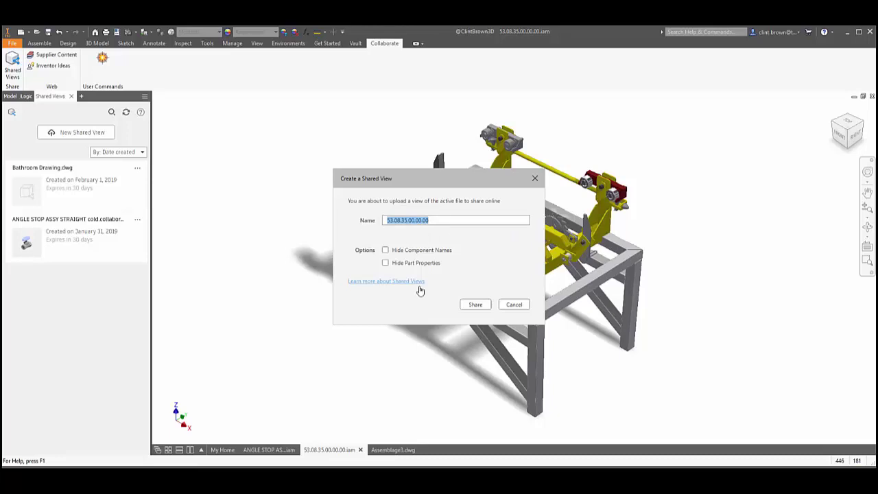
click(482, 309)
click(479, 306)
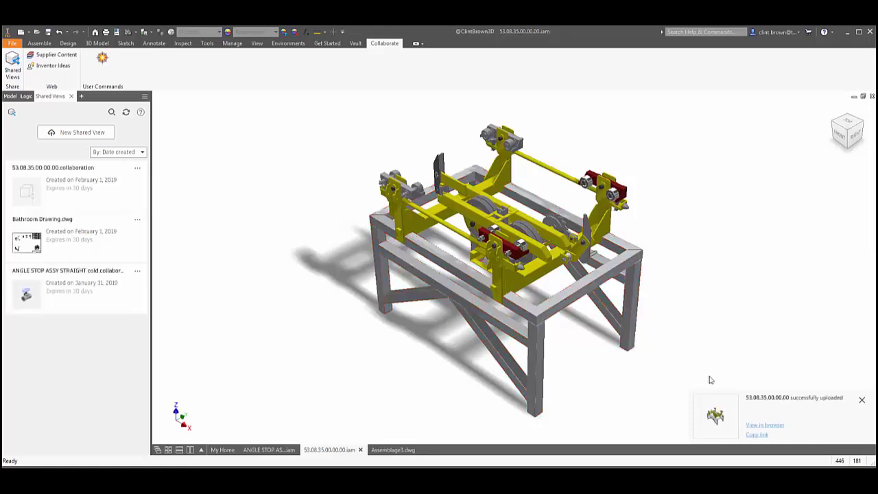
- Open the 53.08.35.00.00.00 shared view in Autodesk Viewer from the upload notification
click(767, 426)
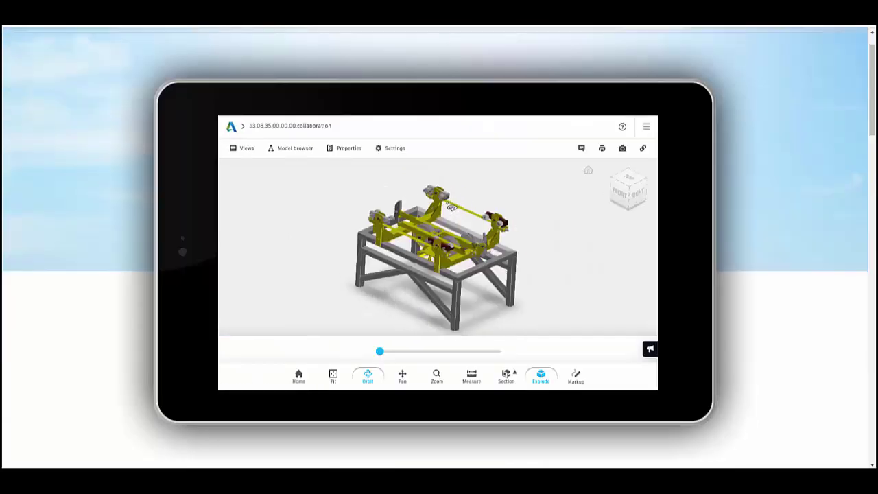
mouse_move(379, 352)
mouse_down()
mouse_move(453, 352)
mouse_move(379, 351)
mouse_up()
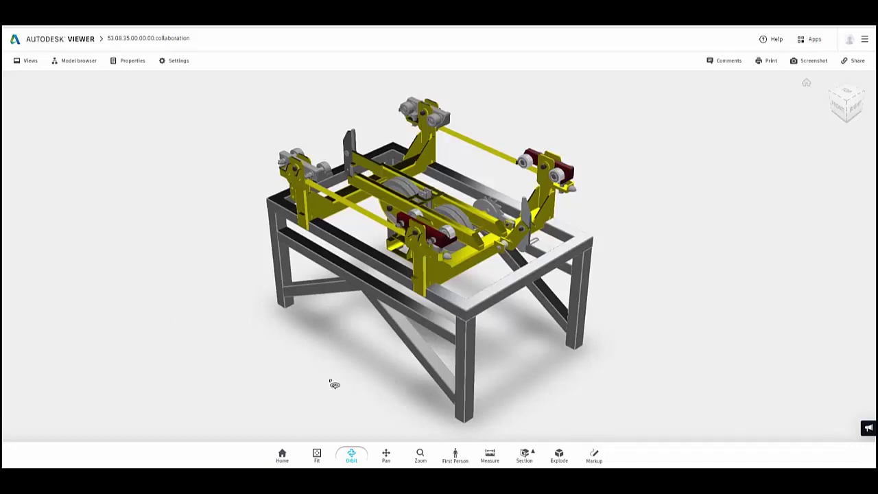
- Measure a table leg's height from bottom to top, about 1006.0 mm
drag(355, 353, 420, 449)
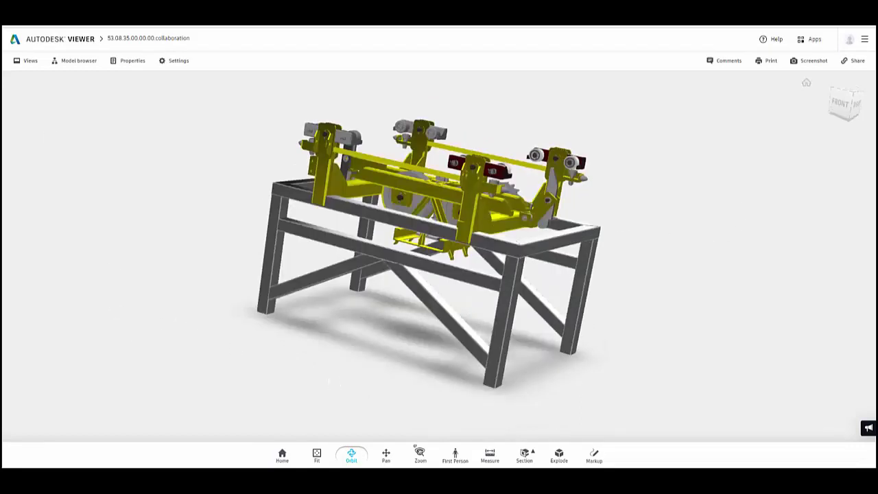
click(490, 455)
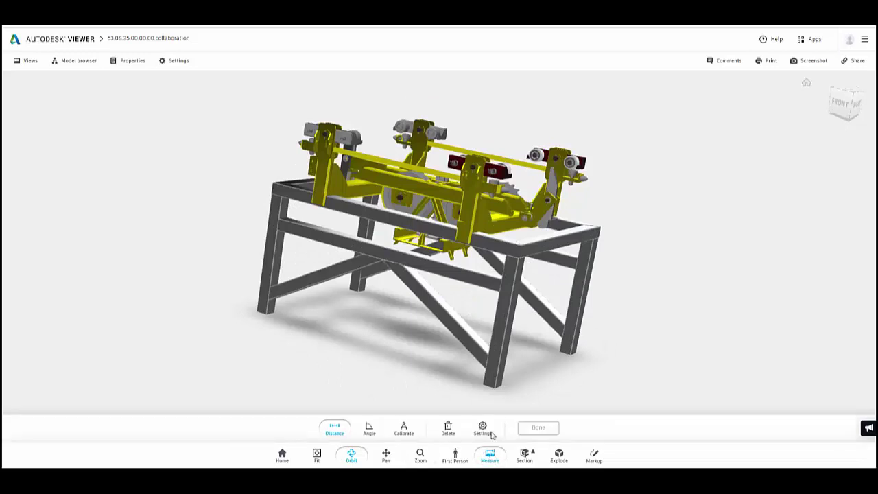
click(495, 388)
click(519, 259)
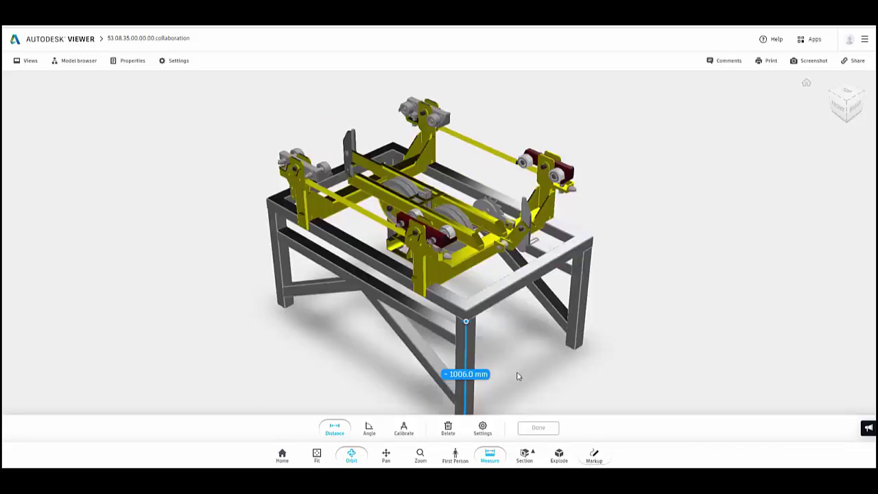
scroll(428, 223, down, 3)
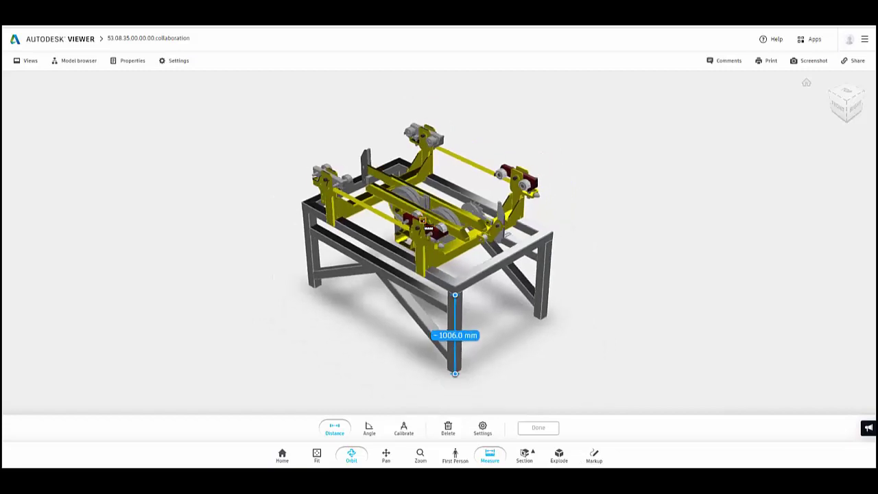
scroll(427, 228, up, 5)
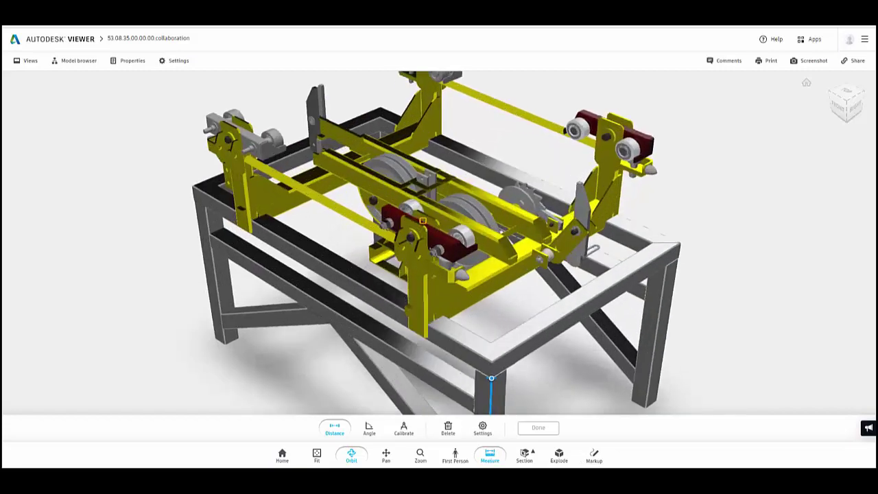
- Draw a revision cloud around the red bracket with an arrow pointing at it
click(594, 460)
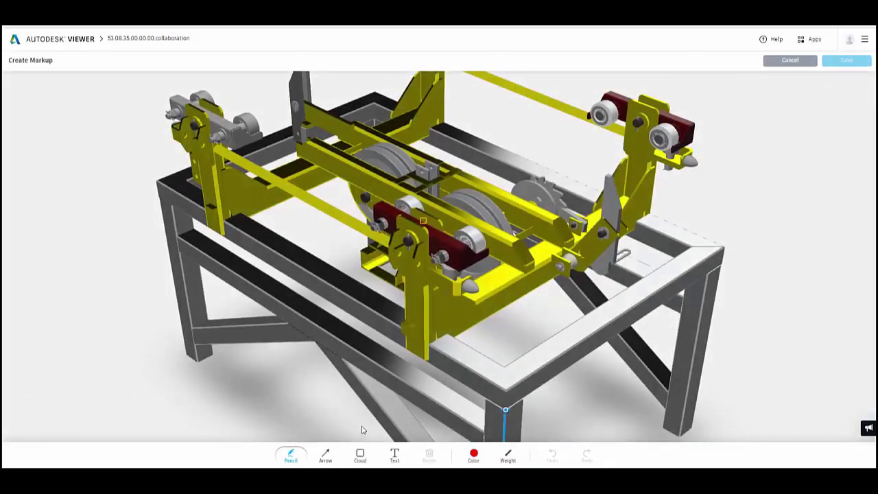
click(360, 455)
mouse_move(366, 196)
mouse_down()
mouse_move(446, 270)
mouse_move(504, 304)
mouse_up()
click(326, 455)
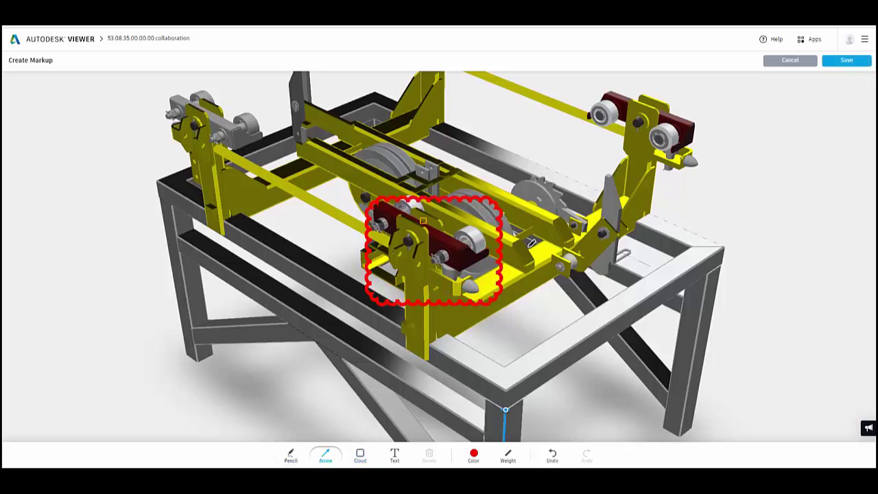
drag(712, 186, 503, 234)
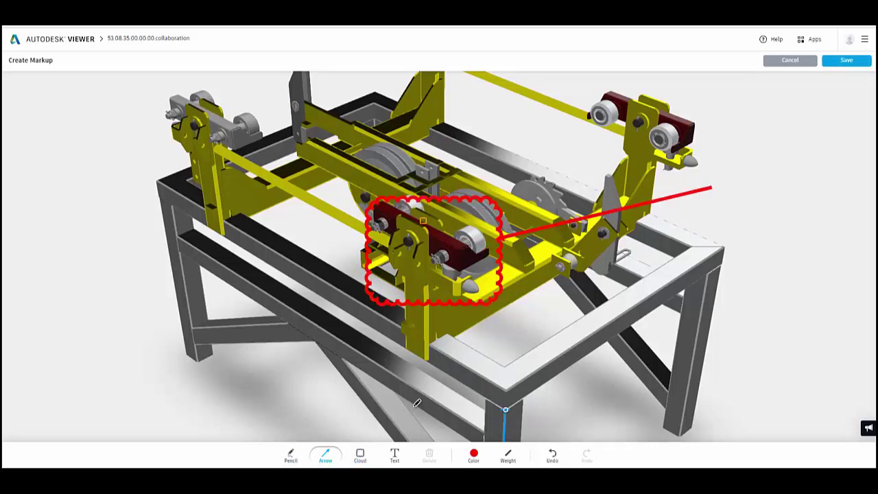
- Add the text 'Comment' at the arrow's end and save the markup as a comment
click(395, 455)
click(713, 168)
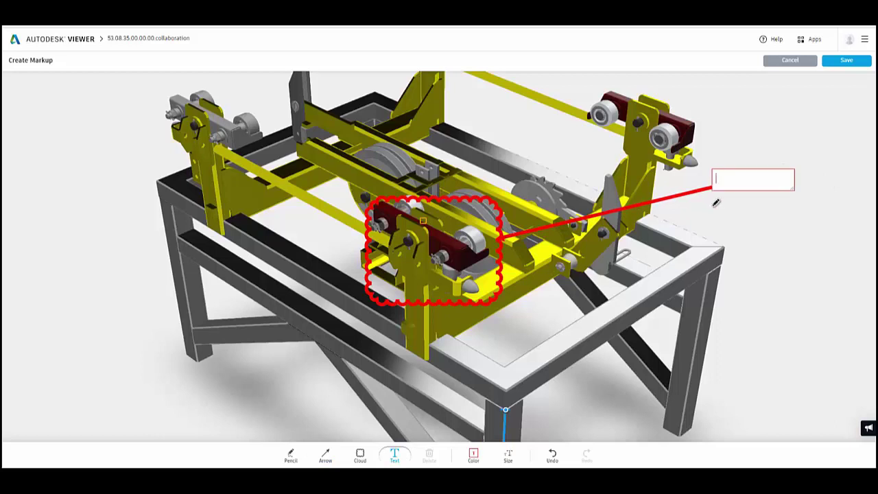
text(Comment)
click(739, 217)
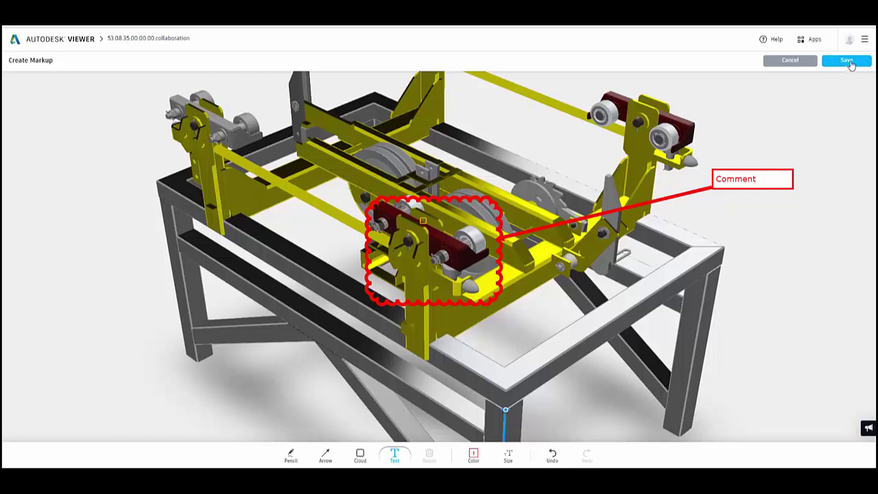
click(848, 61)
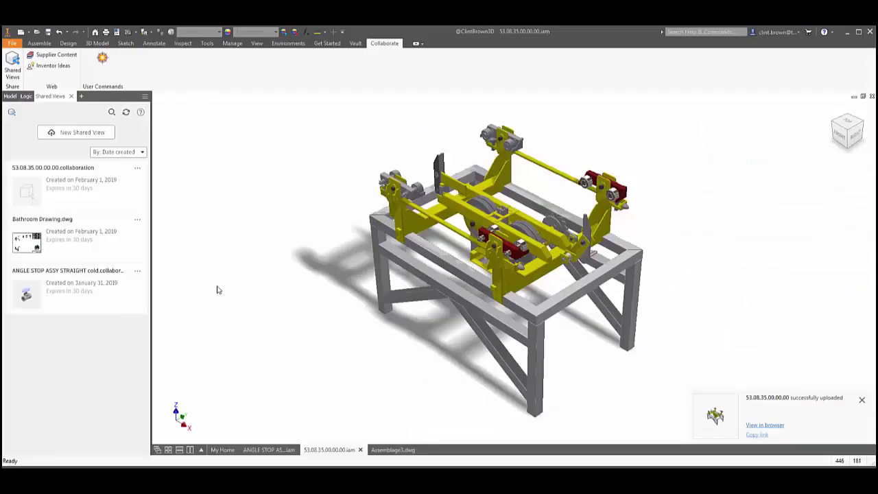
- Refresh the Shared Views list and open the new view's markup comment in Autodesk Viewer
click(863, 401)
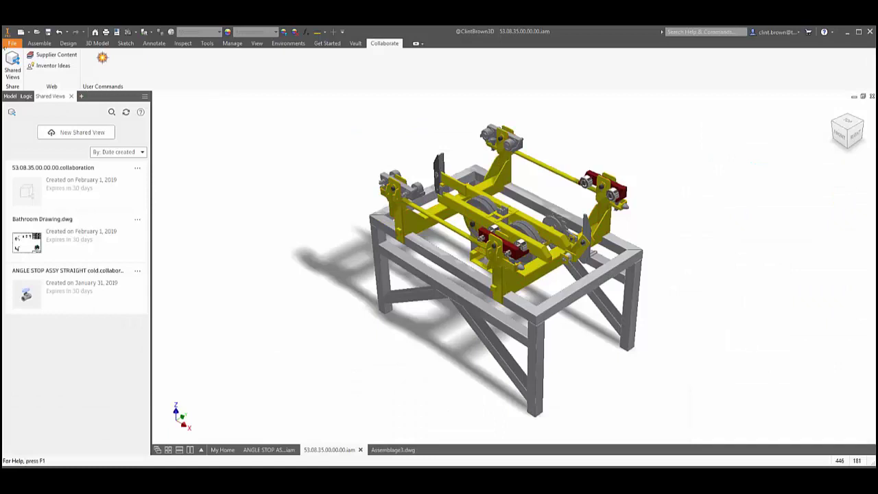
click(127, 111)
click(77, 178)
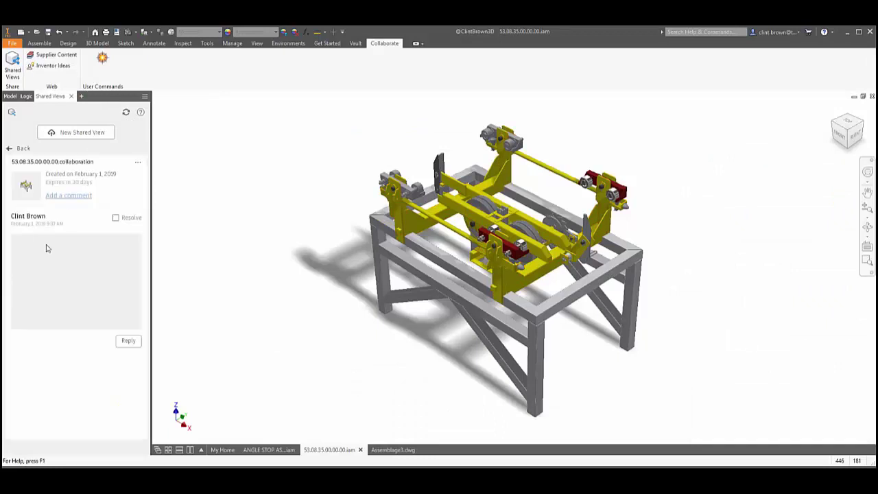
click(61, 288)
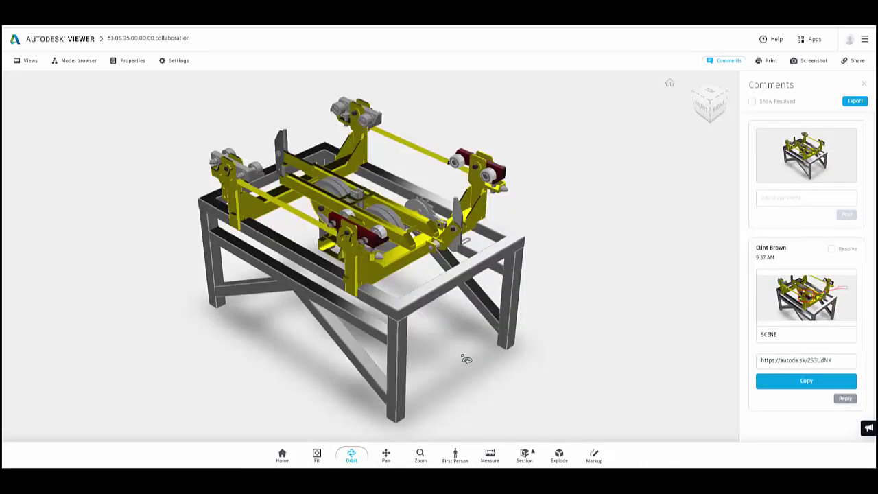
- View the saved markup, close it, mark the comment Resolved, and close the Comments panel
click(786, 308)
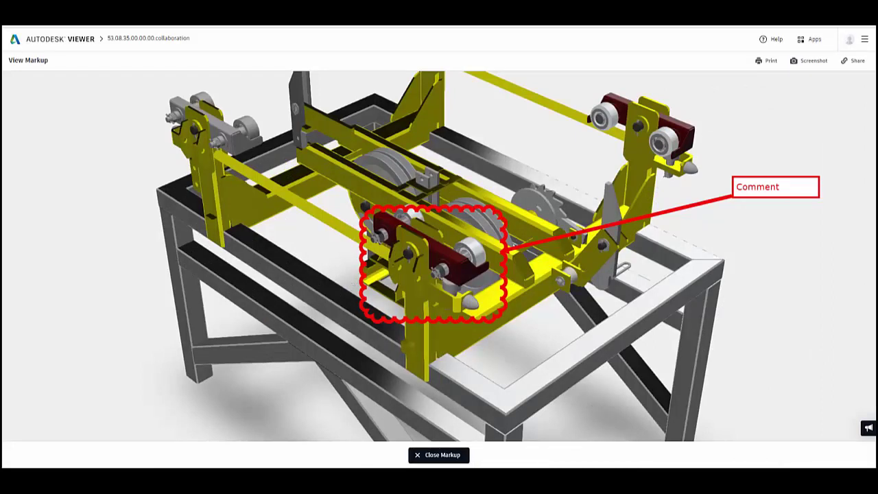
click(446, 455)
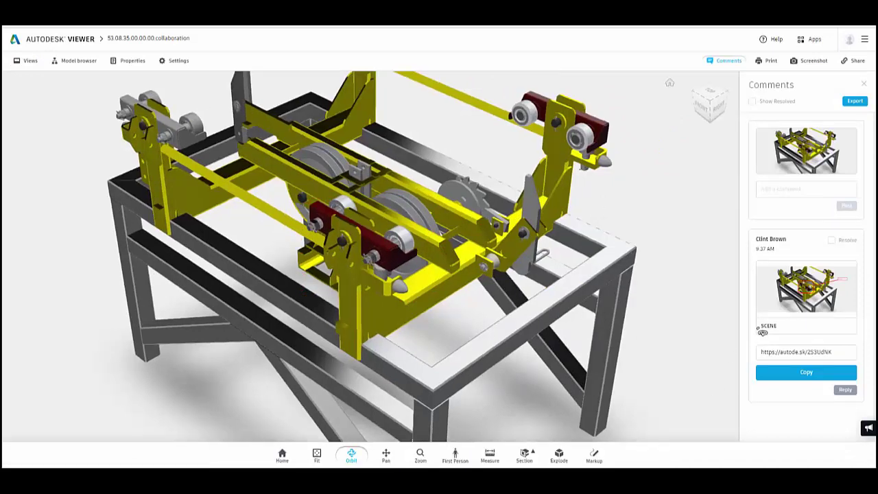
click(834, 247)
click(847, 394)
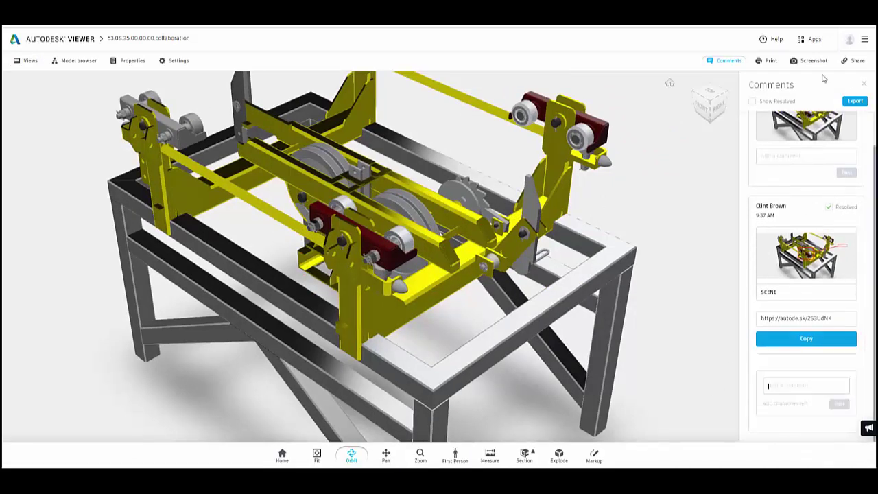
click(864, 83)
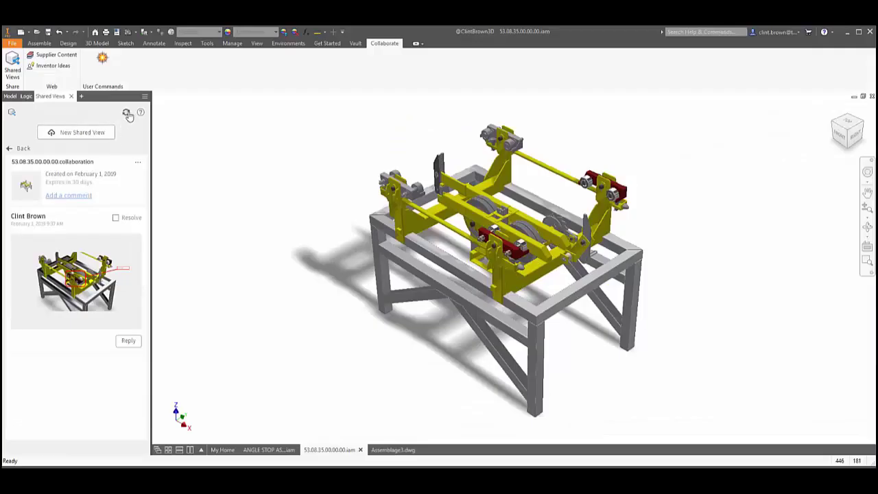
- Refresh the list and extend the 53.08.35.00.00.00.collaboration shared view to 31 days
click(127, 113)
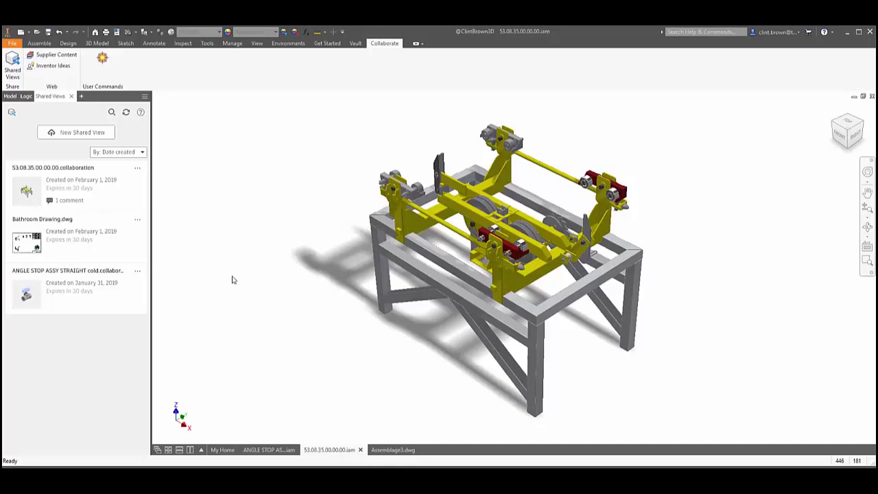
click(137, 172)
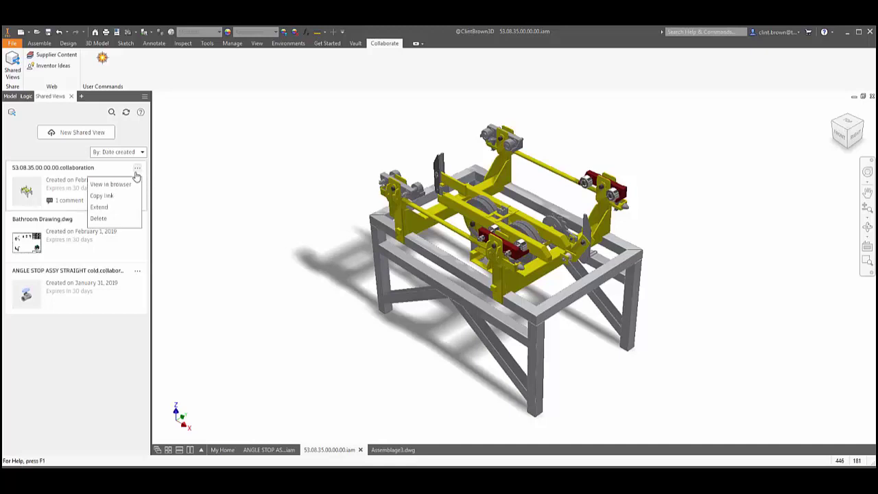
click(100, 208)
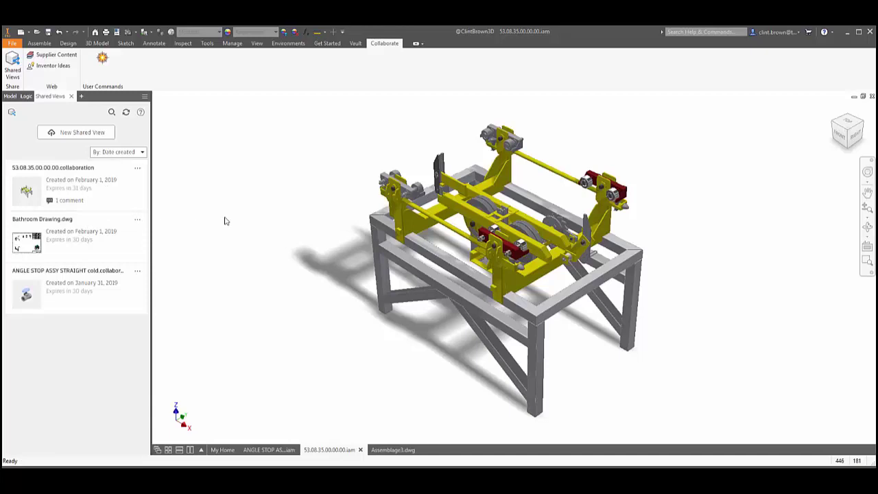
- Open Account Details from the signed-in user's menu in the title bar
click(796, 32)
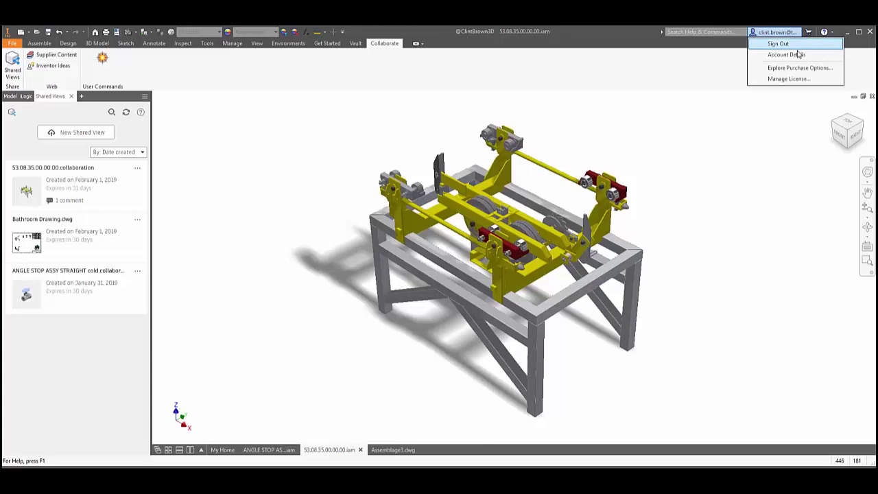
click(787, 55)
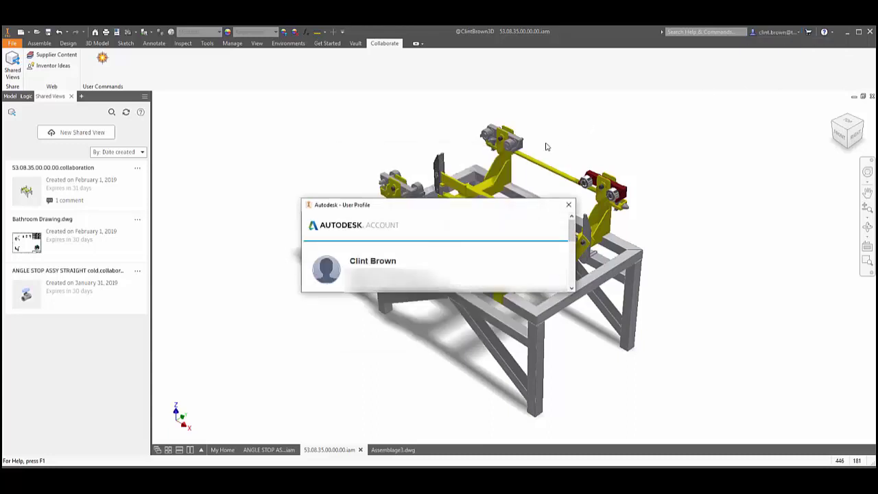